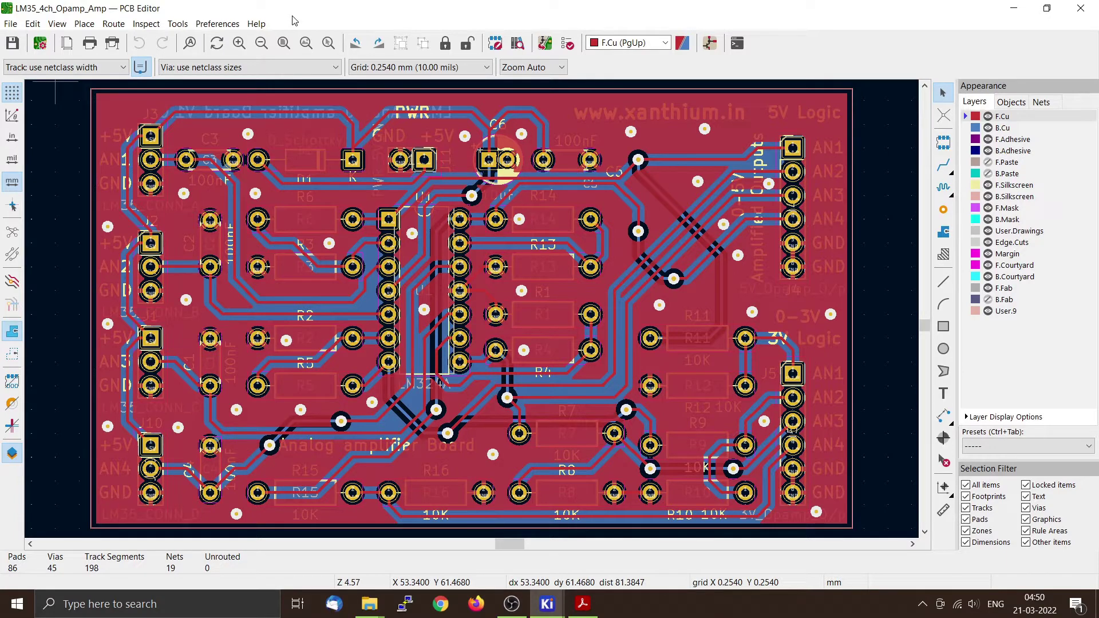
Tilt the 3D board model into a perspective view, then close the 3D Viewer.
click(55, 24)
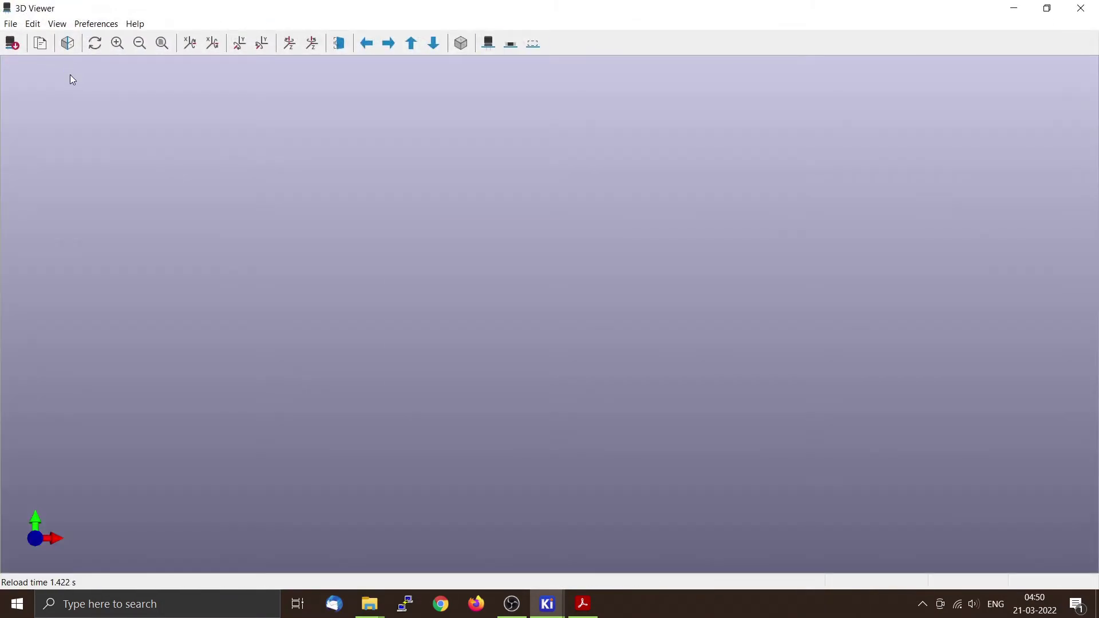
drag(484, 416, 551, 440)
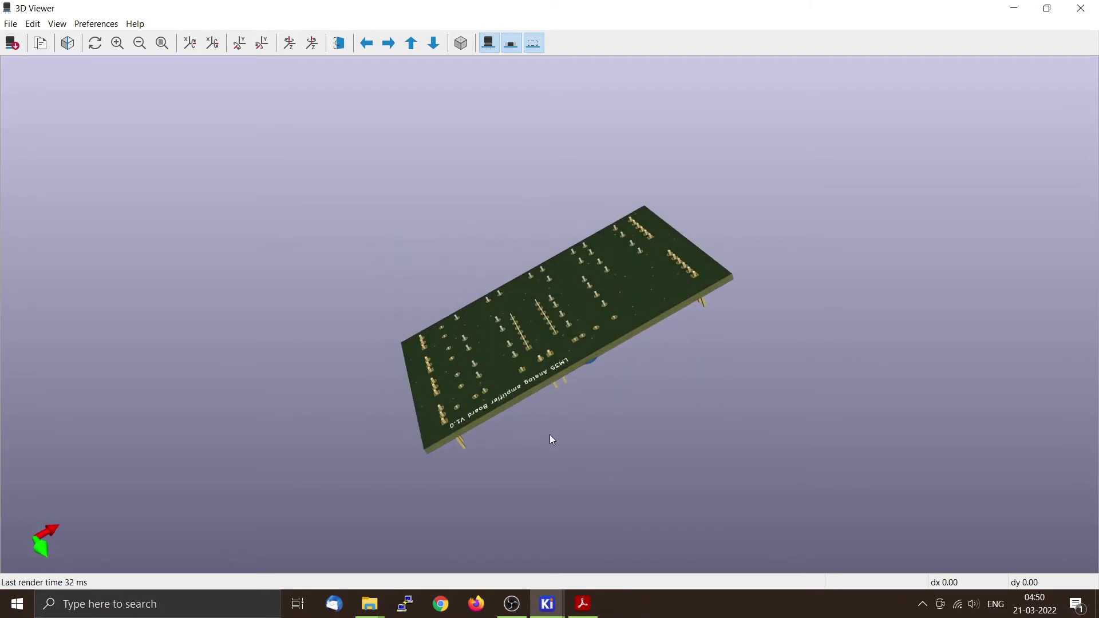
click(1087, 7)
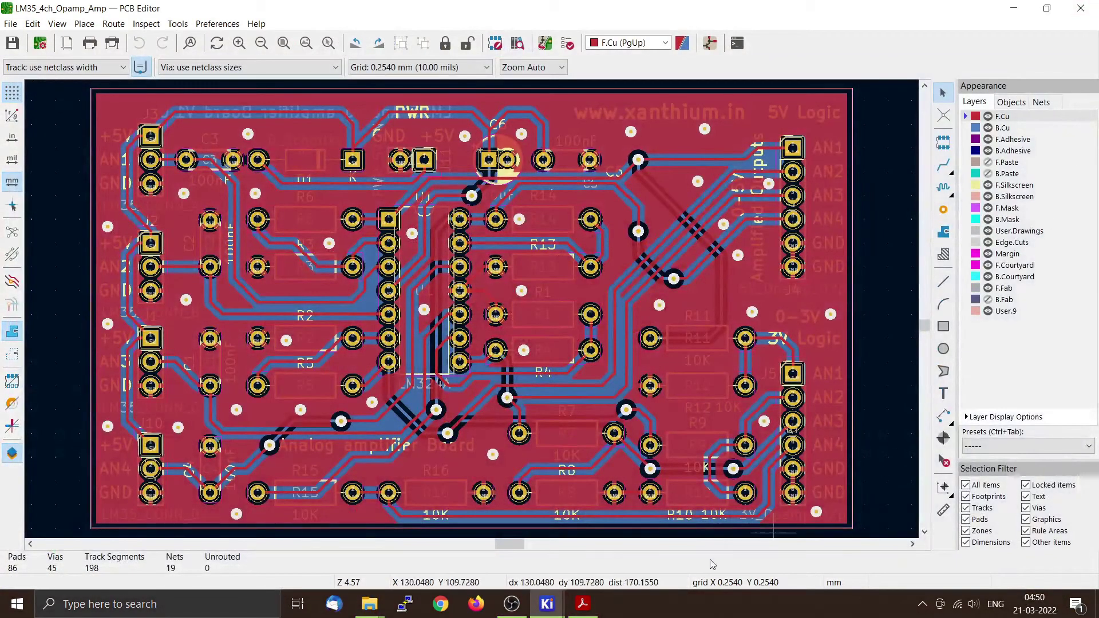
Open the File > Plot dialog, set to Gerber output into GERBER/.
click(10, 24)
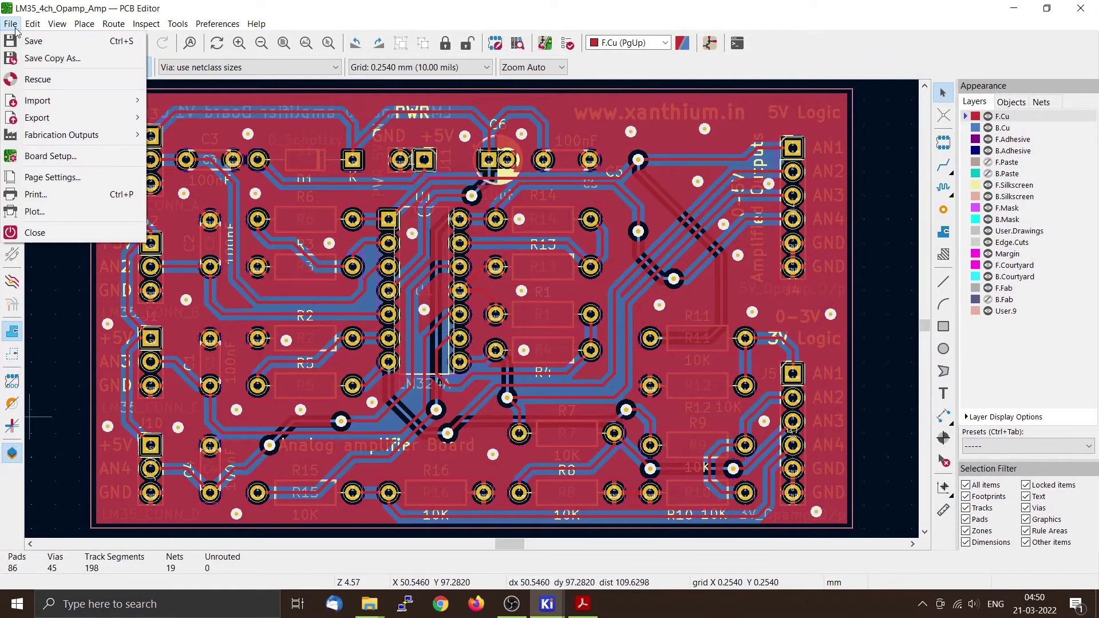
click(33, 213)
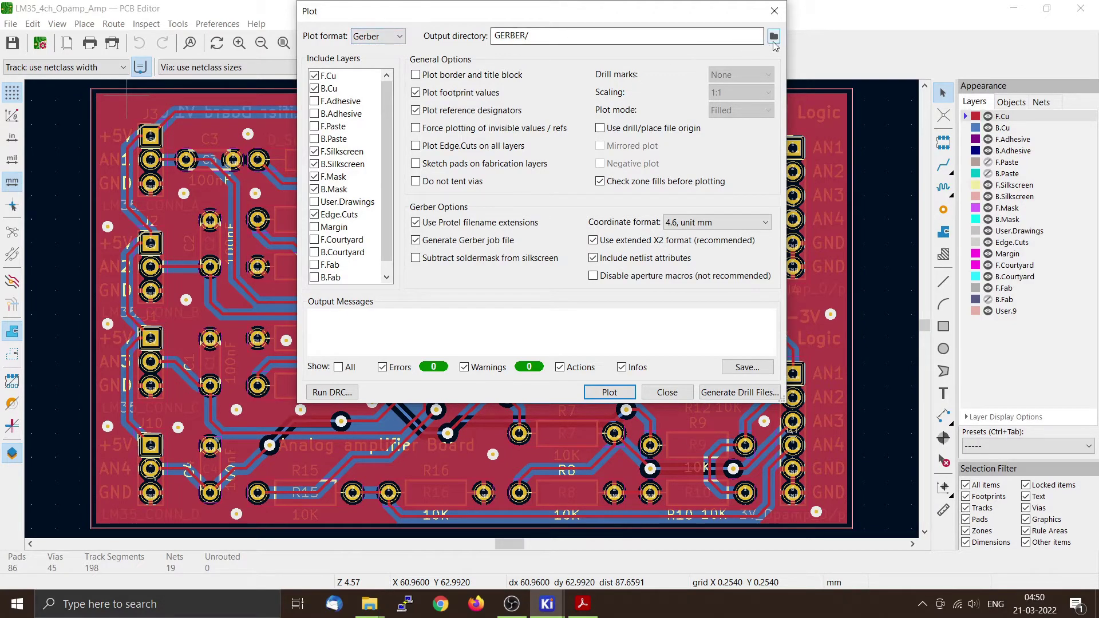
Browse the LM35_4ch_Opamp_Amp project folders in the output chooser, then cancel, keeping GERBER/.
click(774, 38)
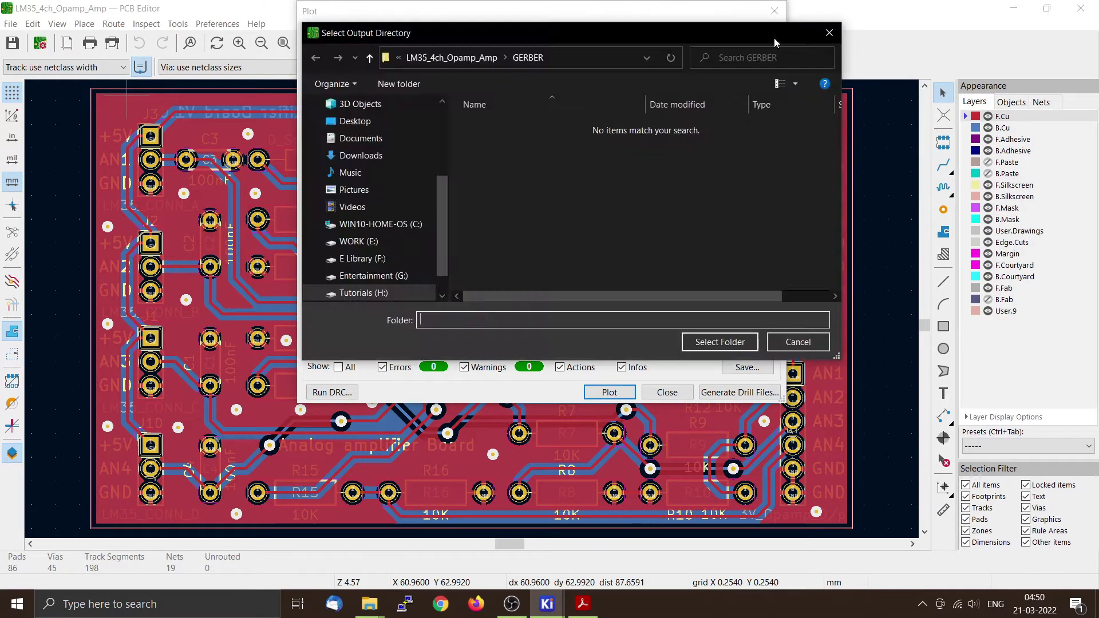
click(466, 58)
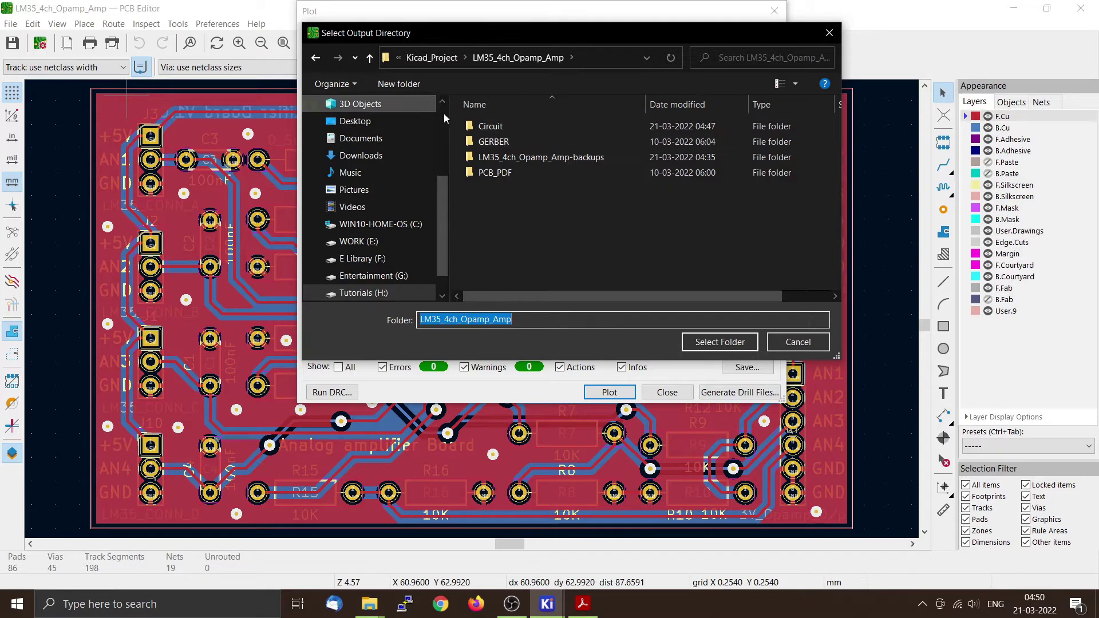
click(808, 341)
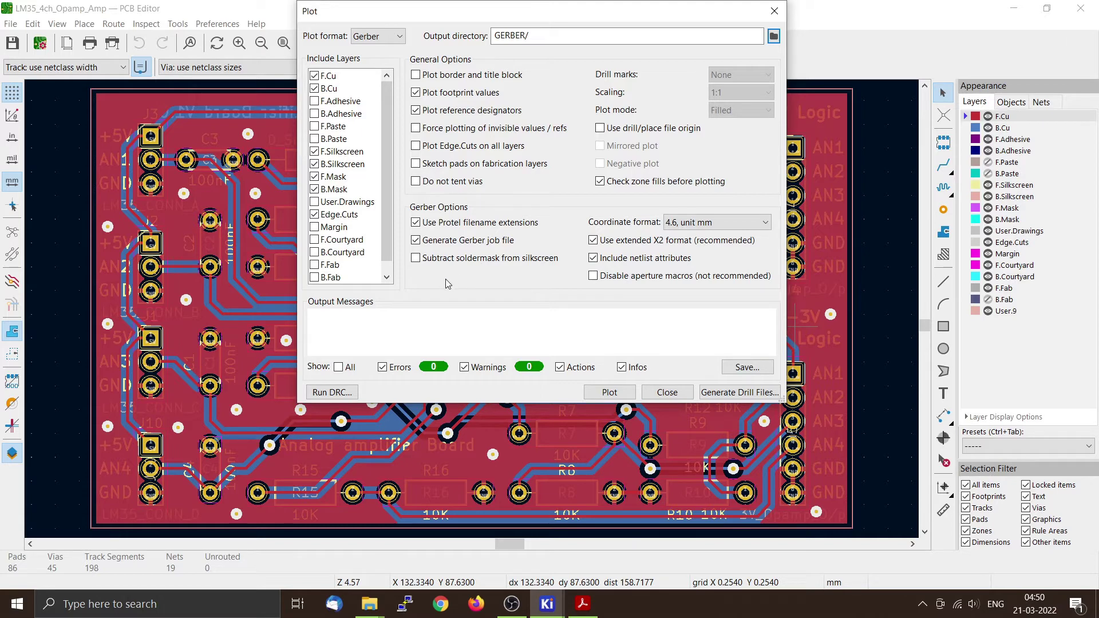
With B.Cu included and a Gerber job file enabled, plot the layers as Gerbers into GERBER/.
click(332, 94)
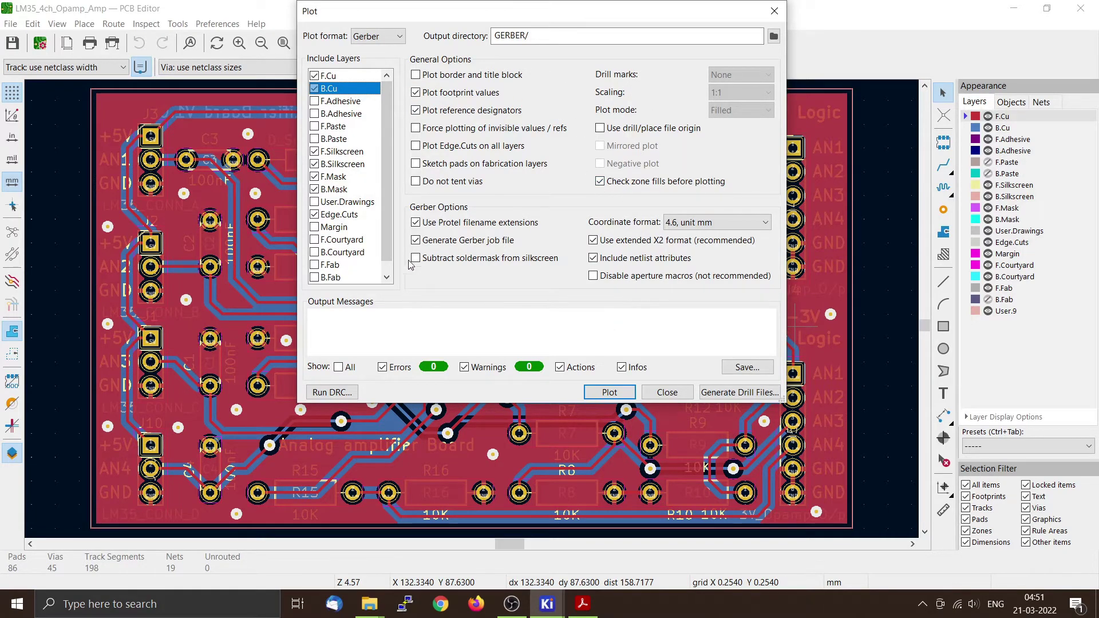
click(416, 241)
click(612, 396)
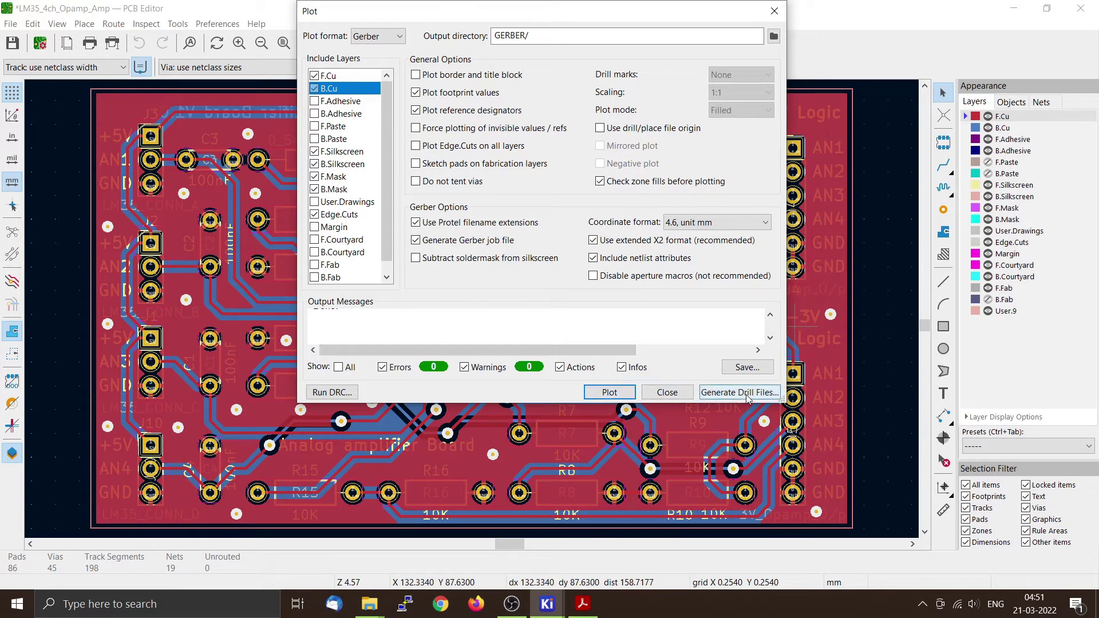
Generate the PTH and NPTH Excellon drill files plus their drill map files.
click(739, 392)
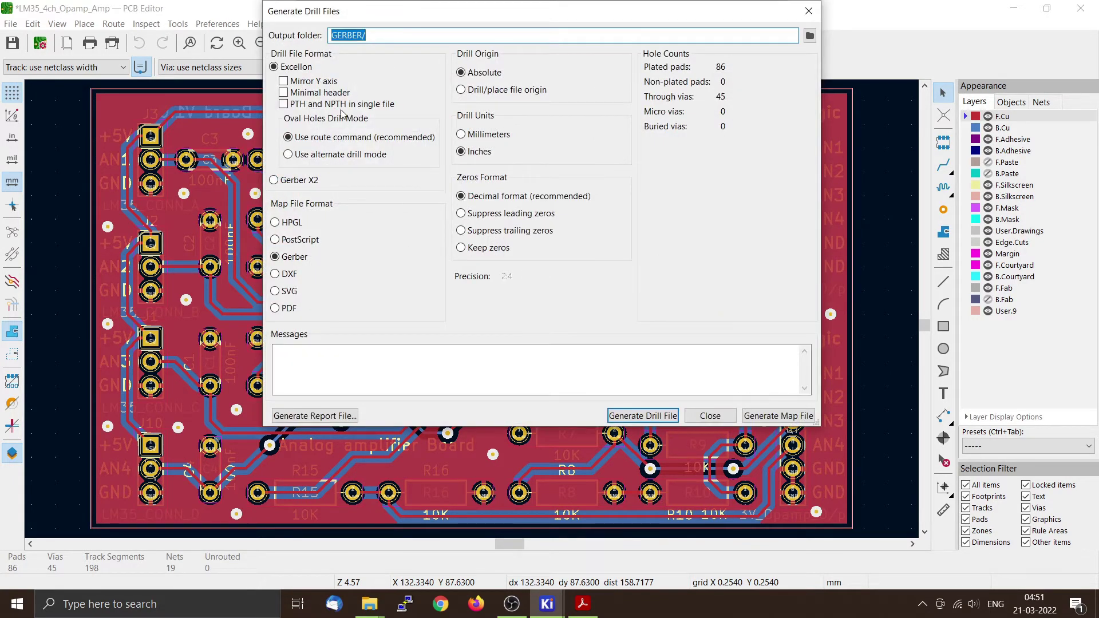
click(633, 416)
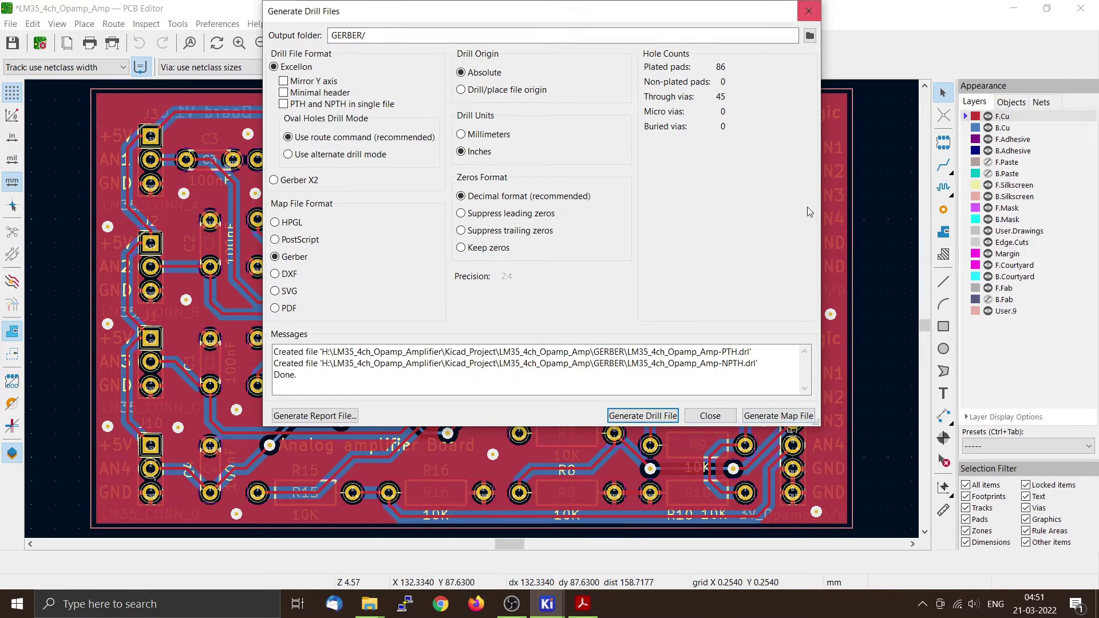
click(791, 423)
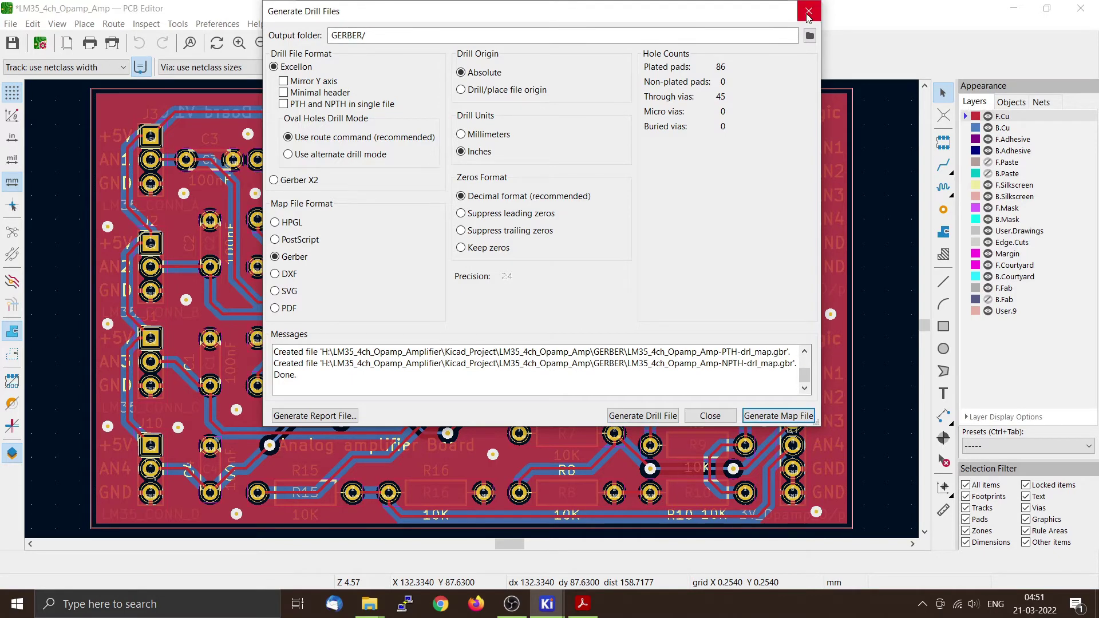
Plot the board layers as PDF files into GERBER/, then close Plot and minimise the editor.
click(808, 12)
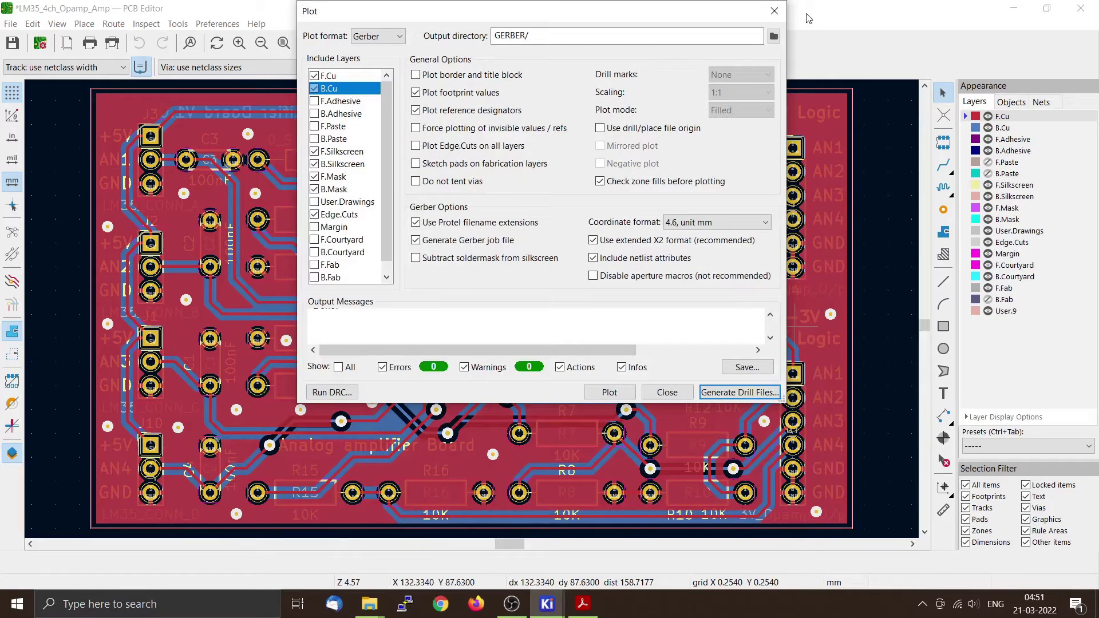
click(397, 36)
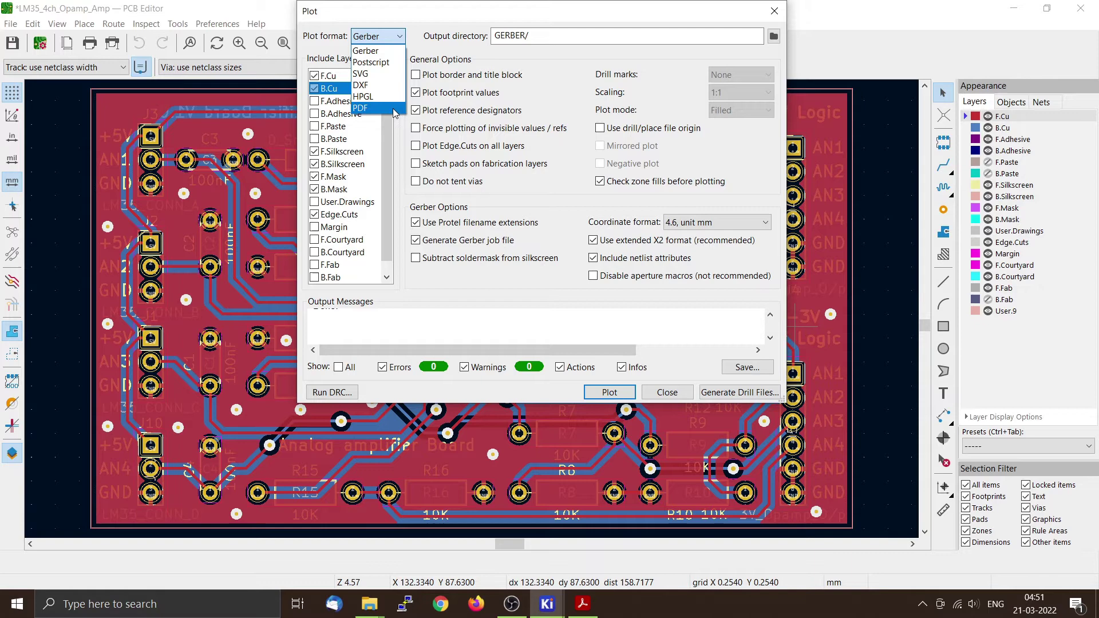
click(393, 108)
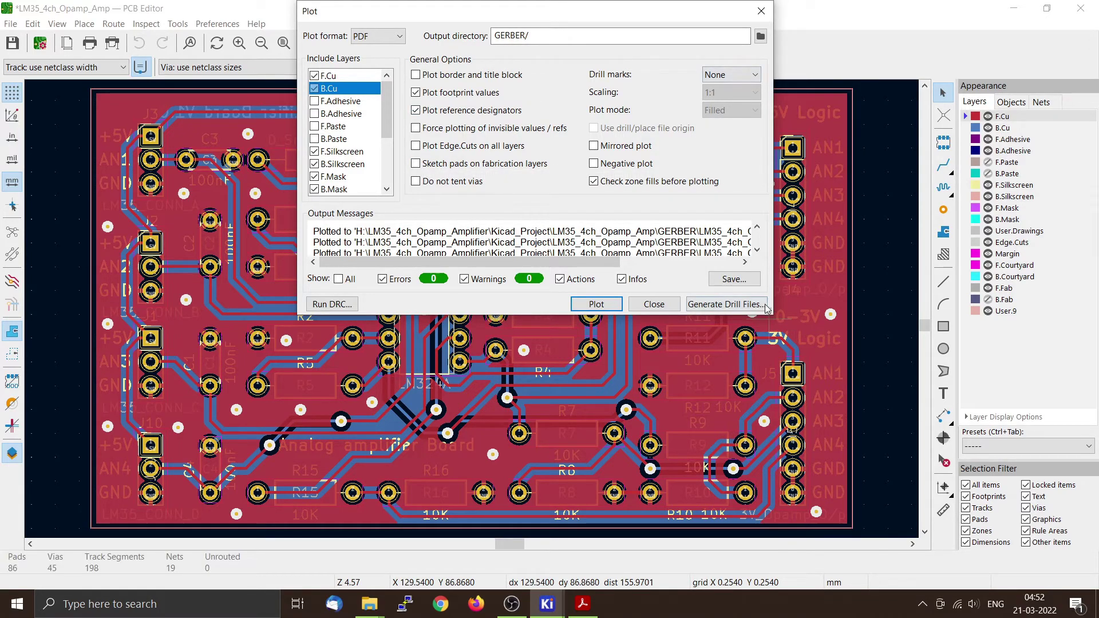
drag(772, 321, 816, 427)
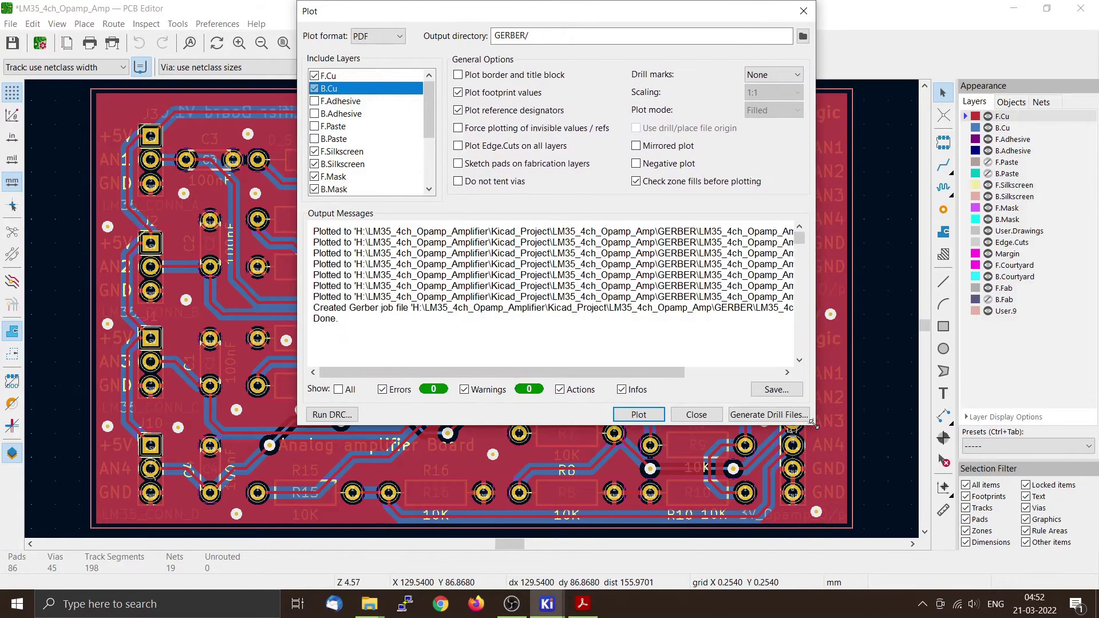
click(640, 415)
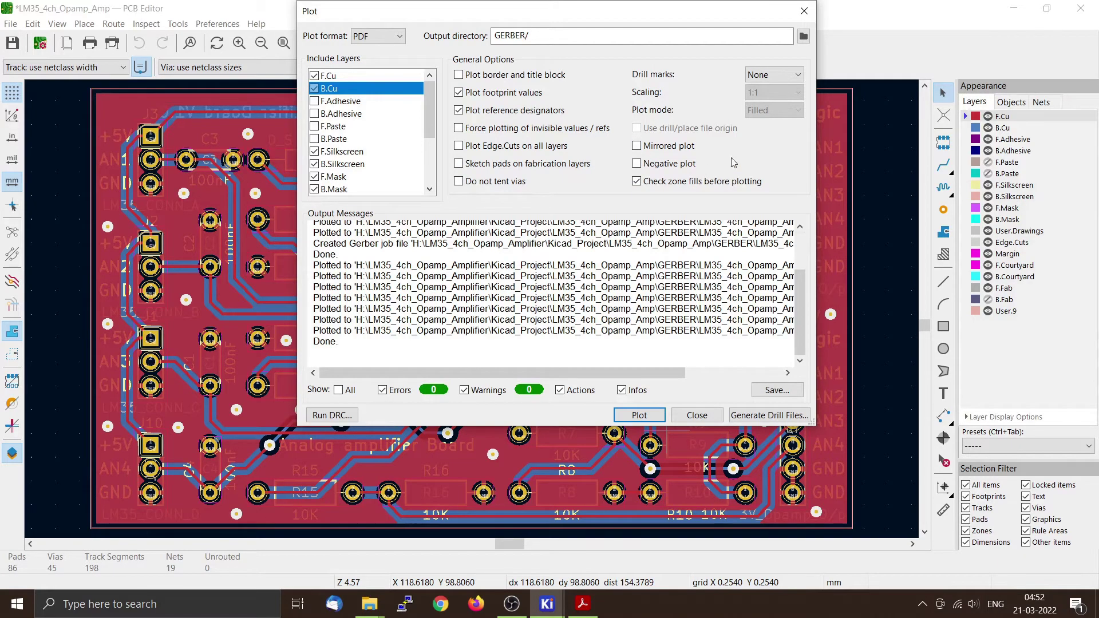
click(803, 10)
click(1013, 8)
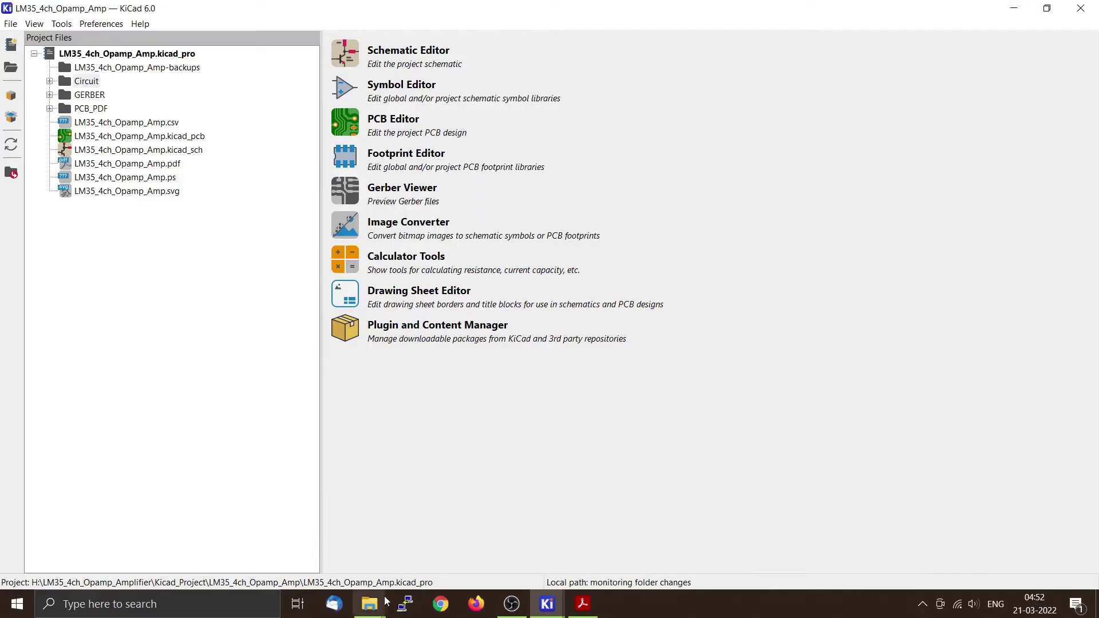
Open the LM35_4ch_Opamp_Amp GERBER folder in File Explorer and group its 19 files by Type.
mouse_move(369, 604)
click(439, 552)
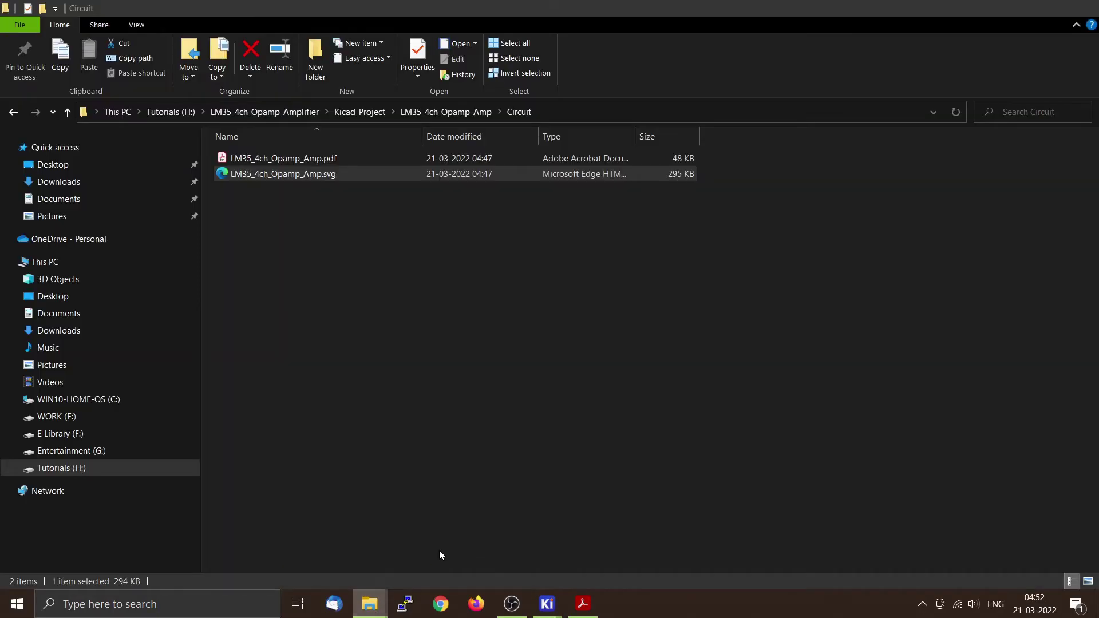
click(441, 113)
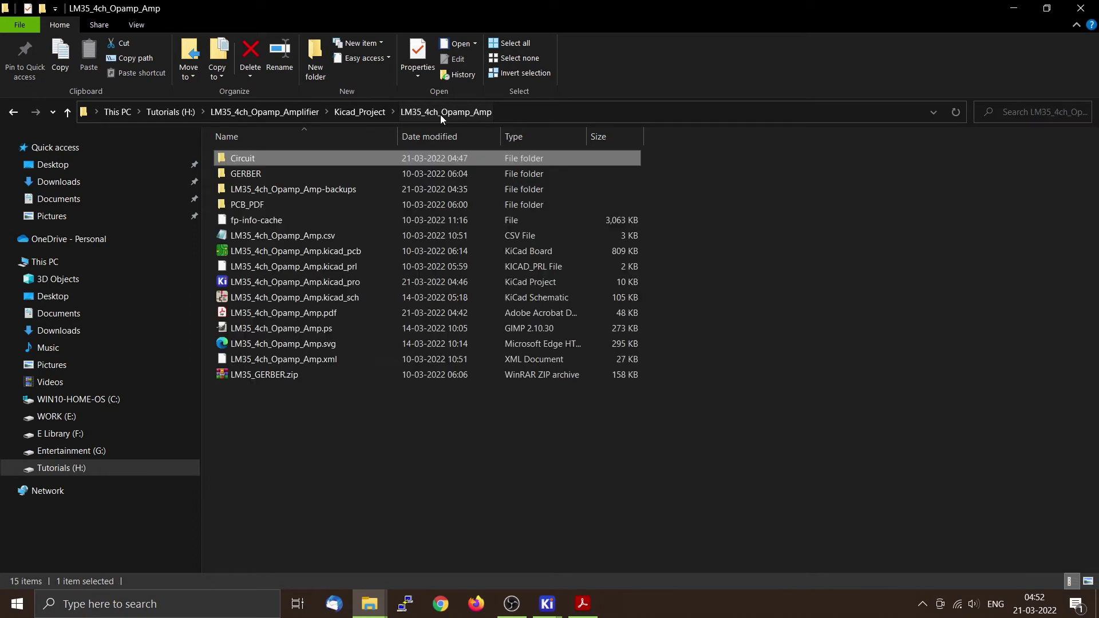
click(286, 172)
double_click(286, 173)
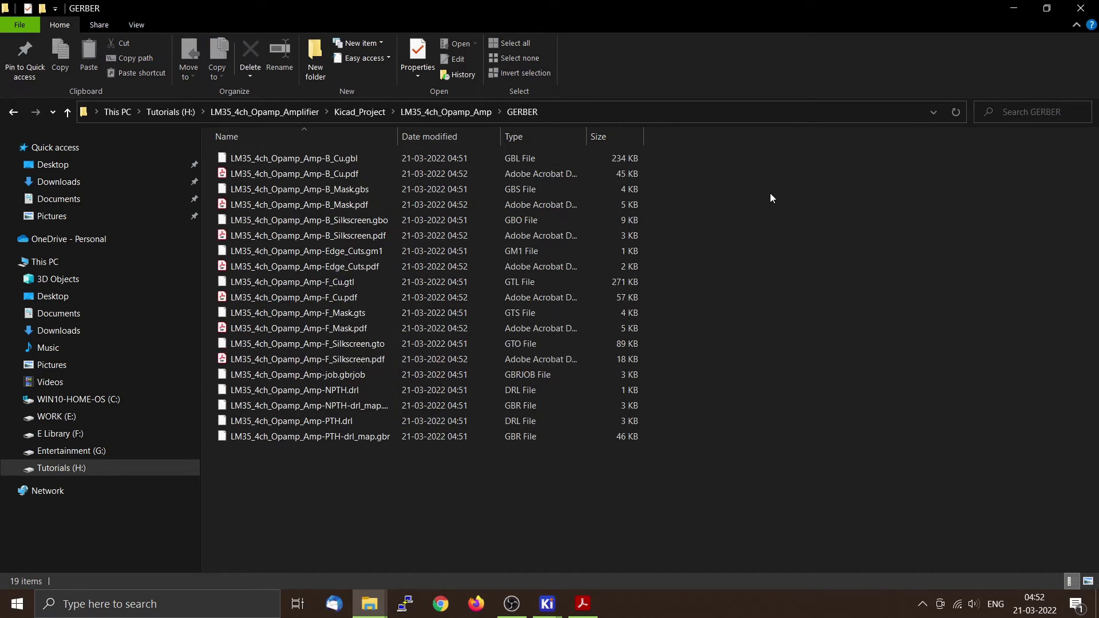
right_click(740, 173)
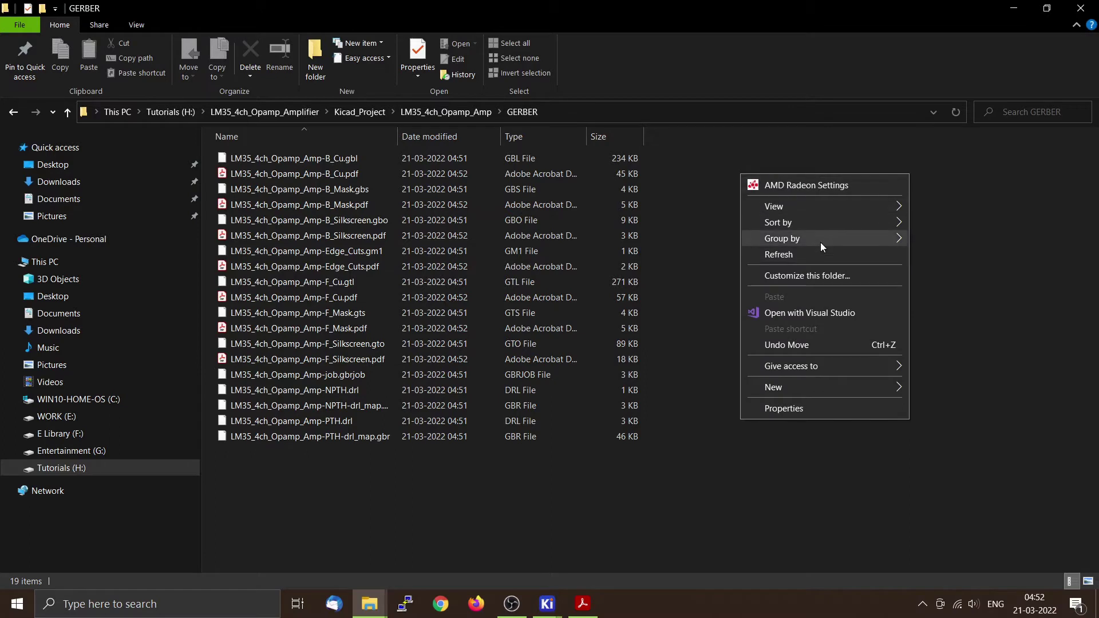
mouse_move(820, 242)
click(931, 270)
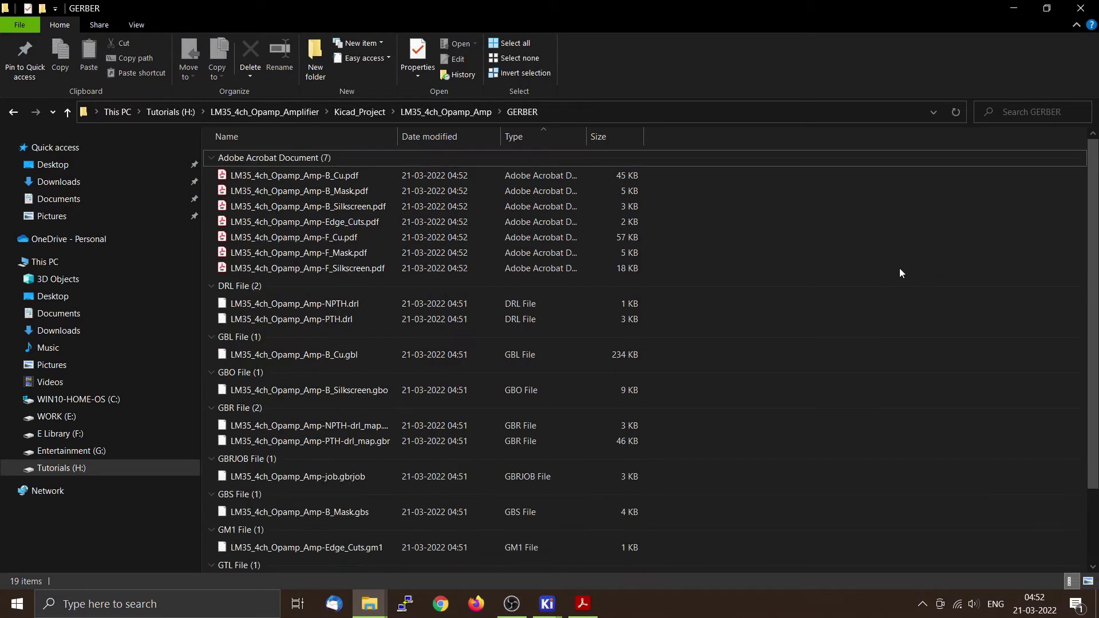
double_click(379, 176)
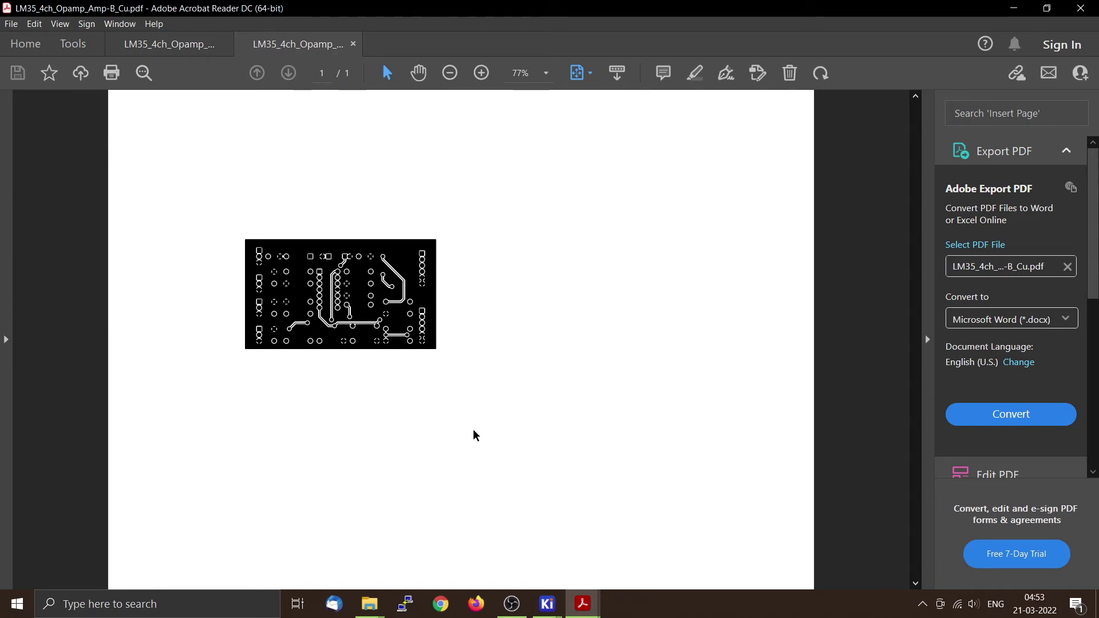
click(1091, 9)
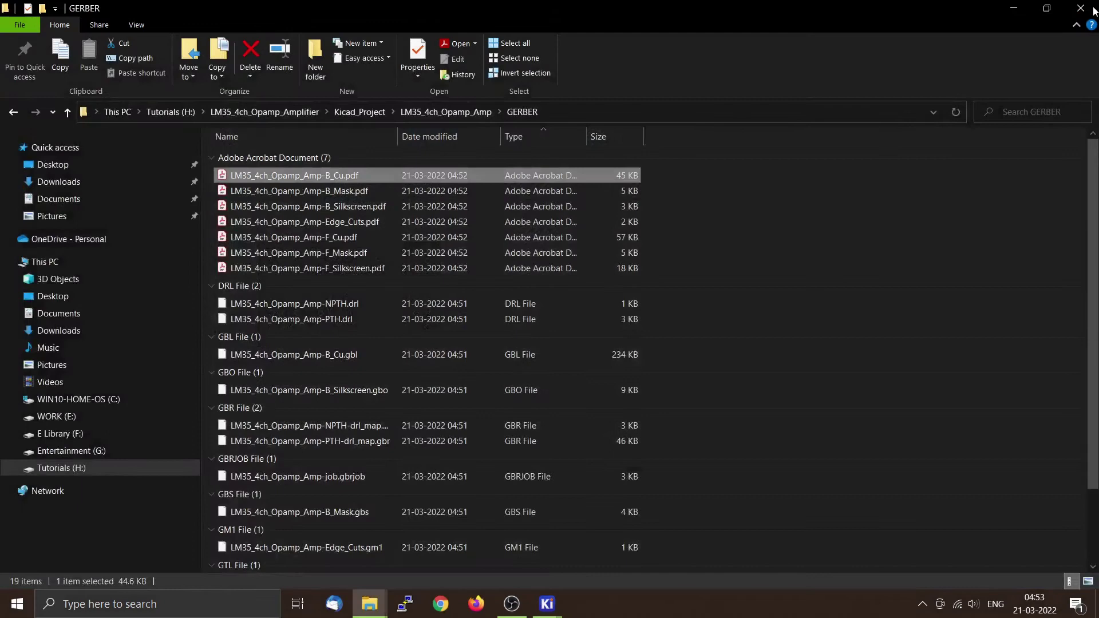
double_click(366, 211)
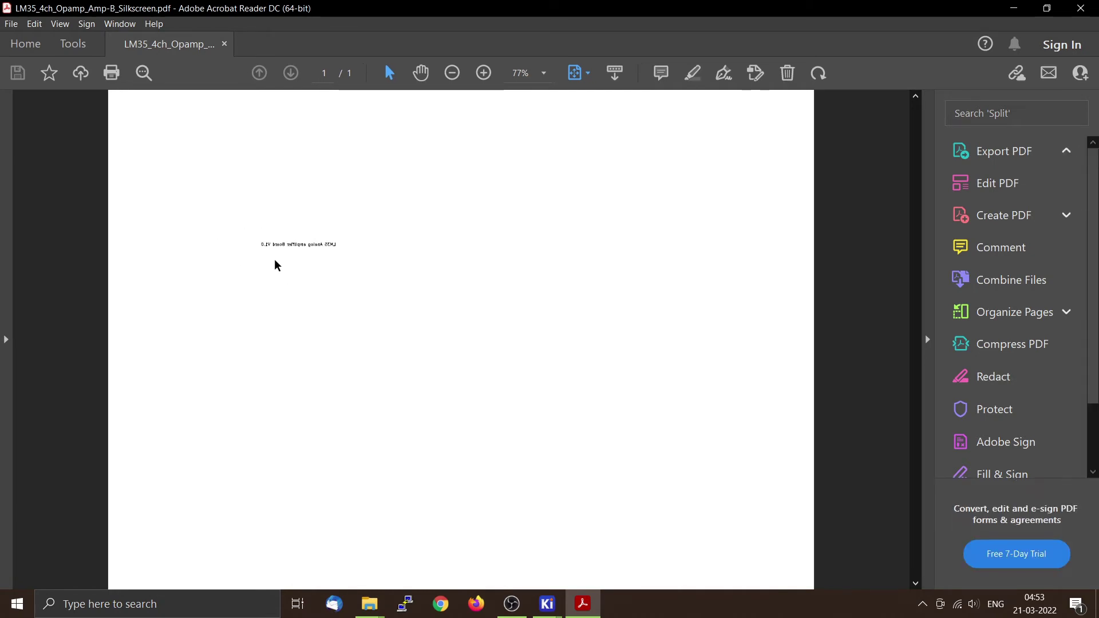
ctrl+scroll(277, 265, up, 3)
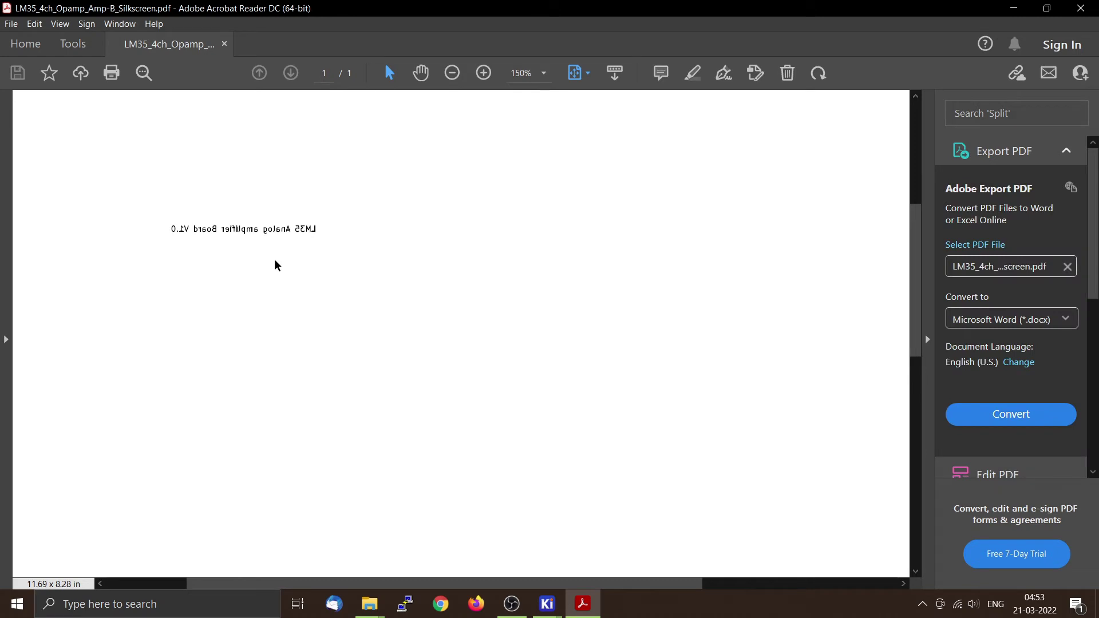
click(1080, 8)
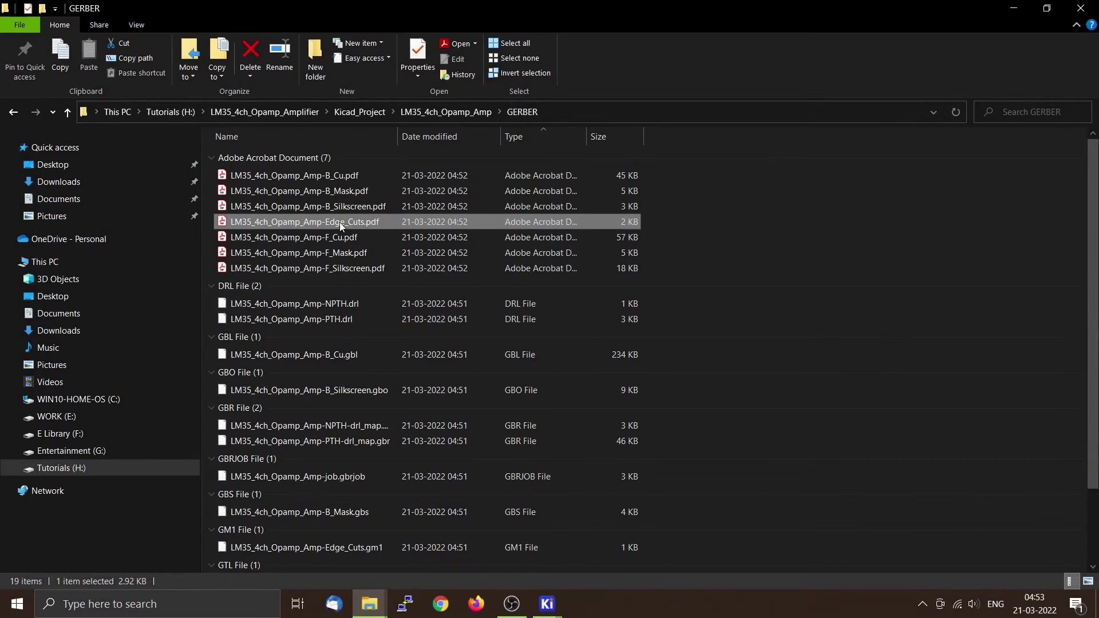
double_click(339, 222)
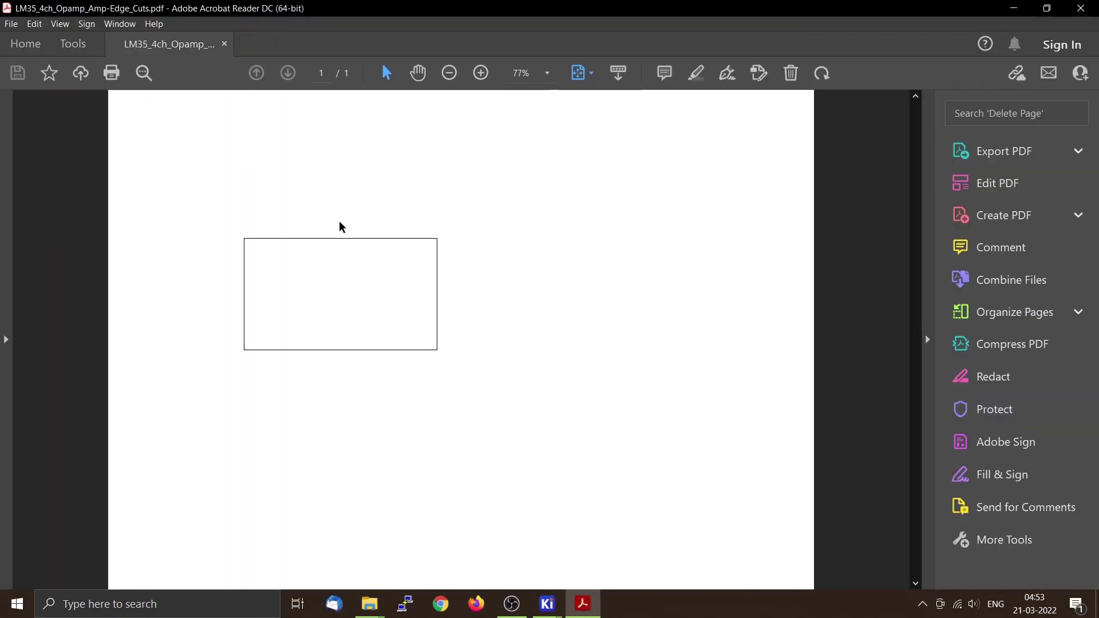
click(1081, 8)
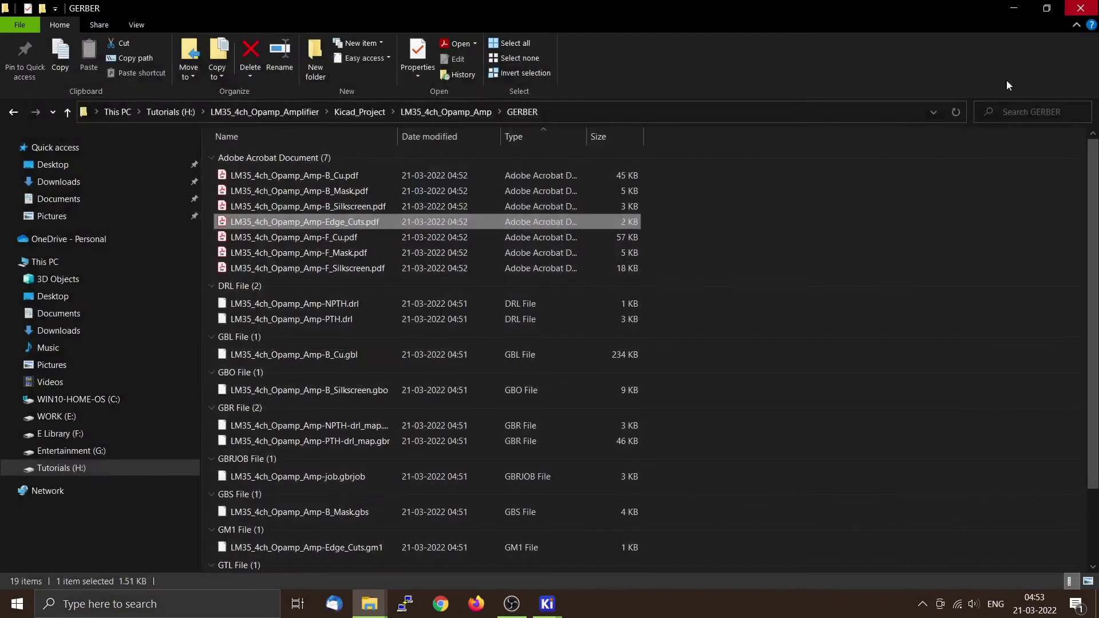
scroll(307, 390, down, 2)
scroll(306, 389, up, 1)
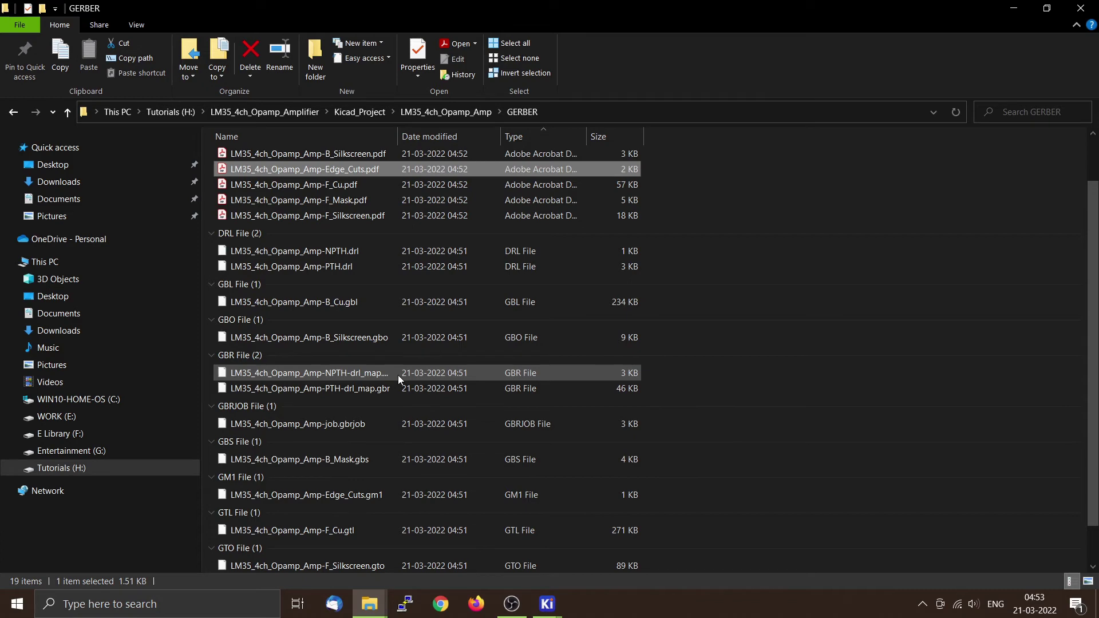
scroll(398, 379, down, 1)
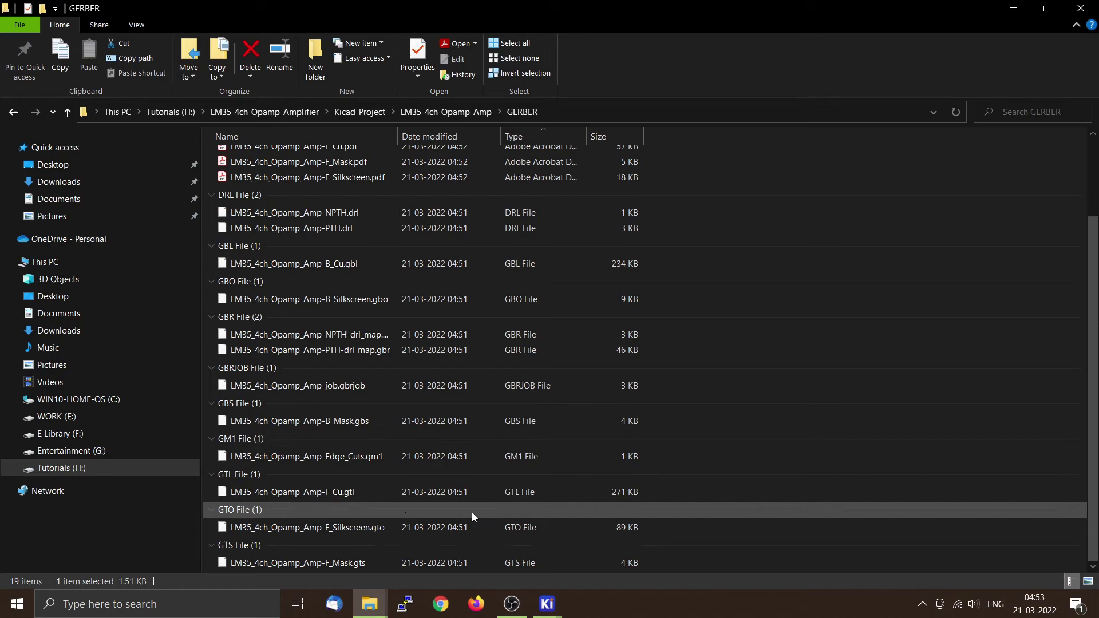
mouse_move(565, 591)
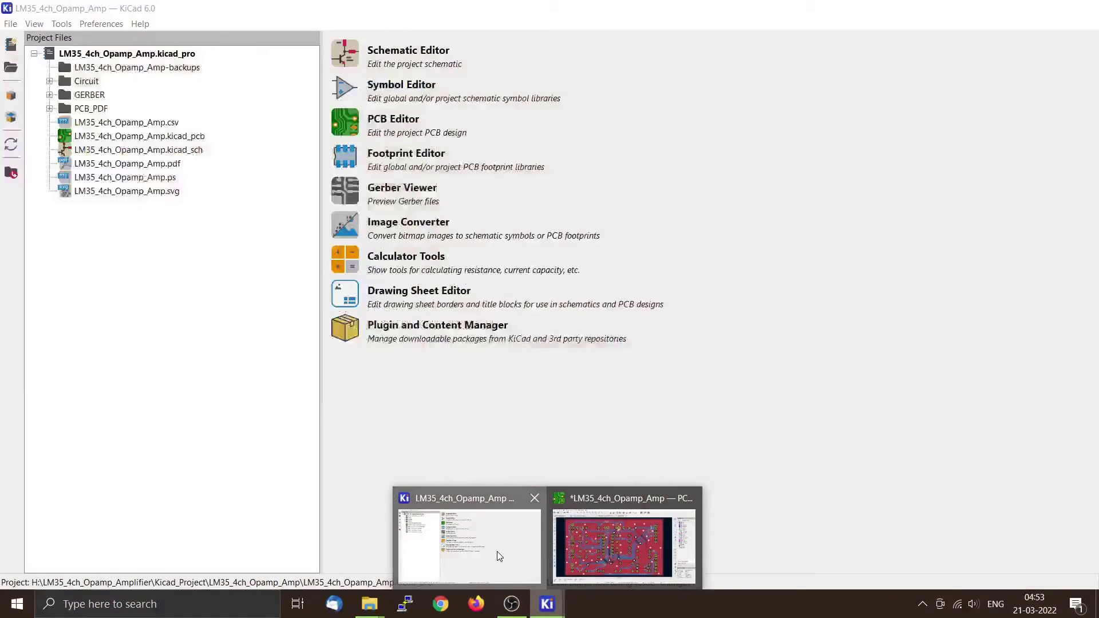
Switch to the KiCad project manager and start the Gerber Viewer.
click(497, 551)
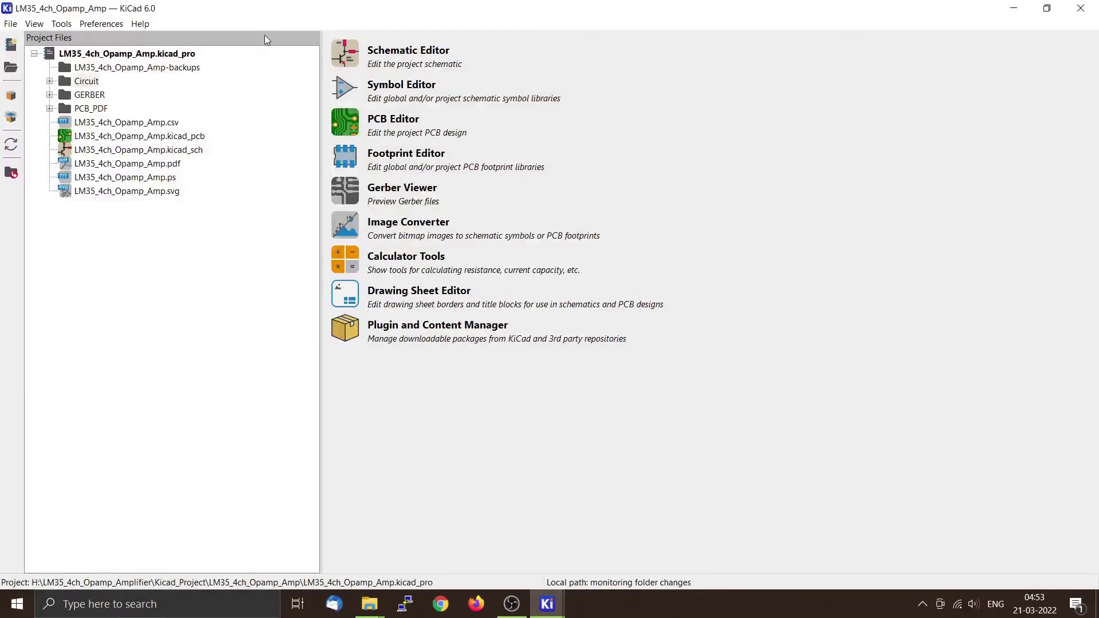
click(351, 196)
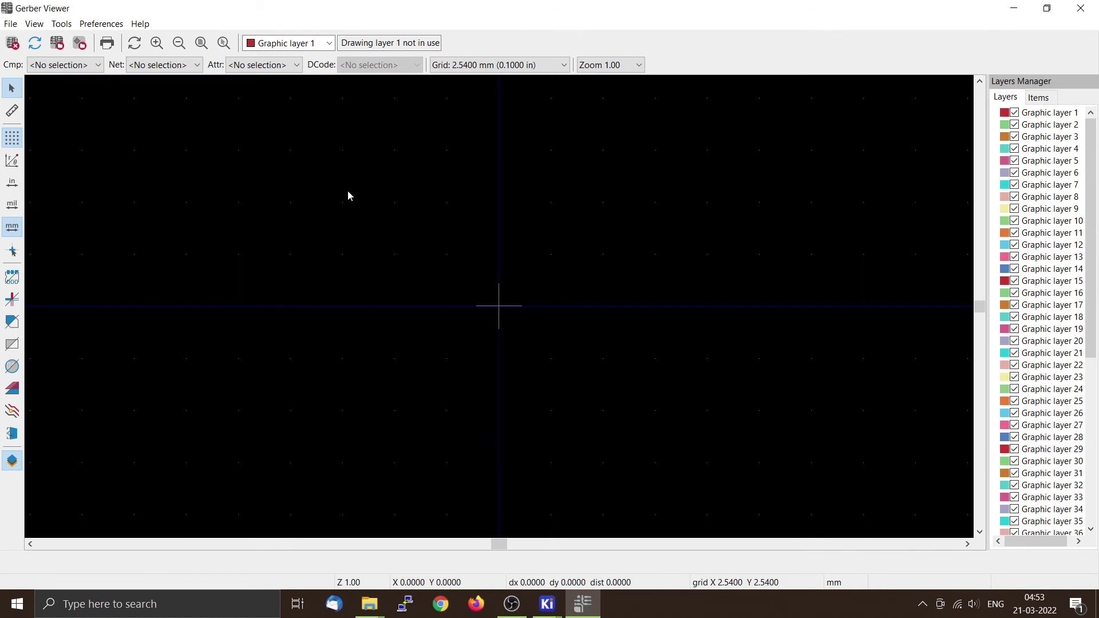
Load LM35_4ch_Opamp_Amp-F_Cu.gtl from the GERBER folder as layer 1.
click(11, 23)
click(37, 41)
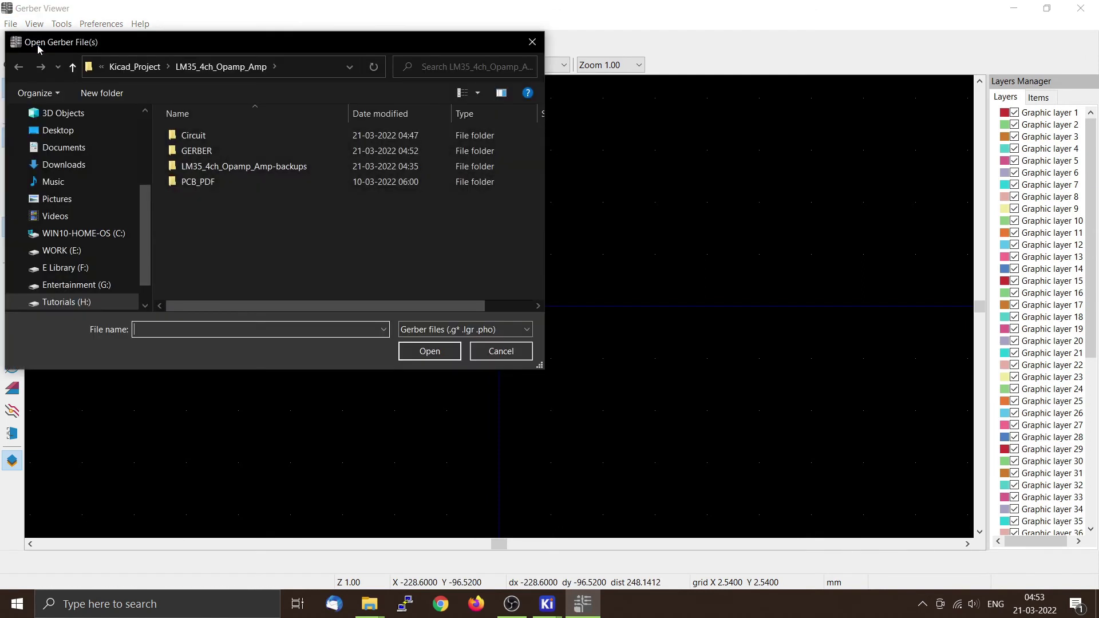
double_click(199, 151)
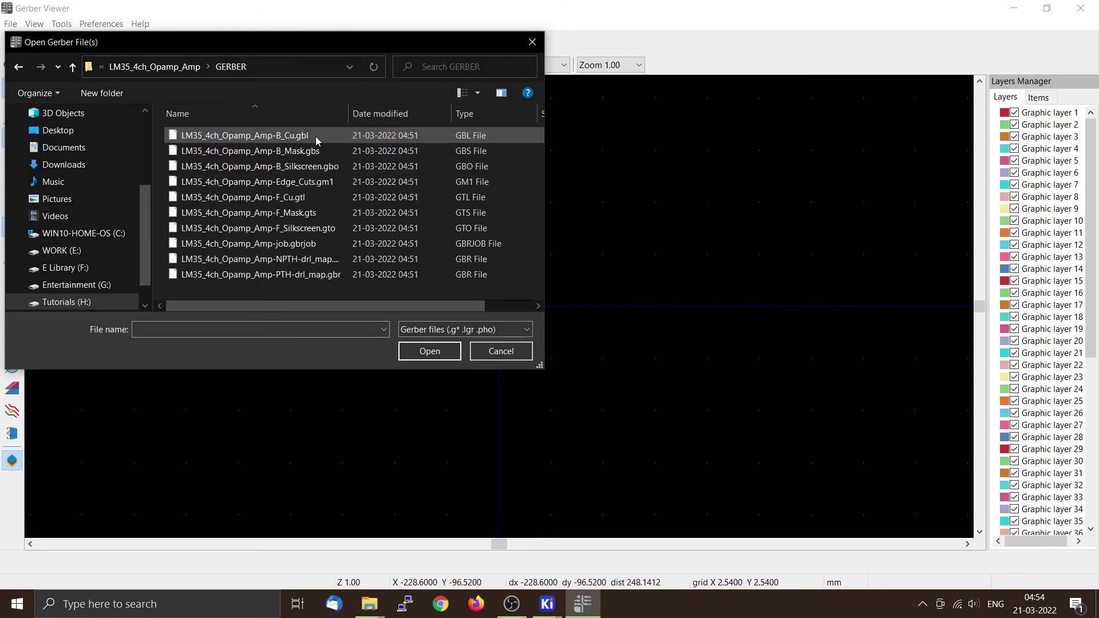
double_click(317, 196)
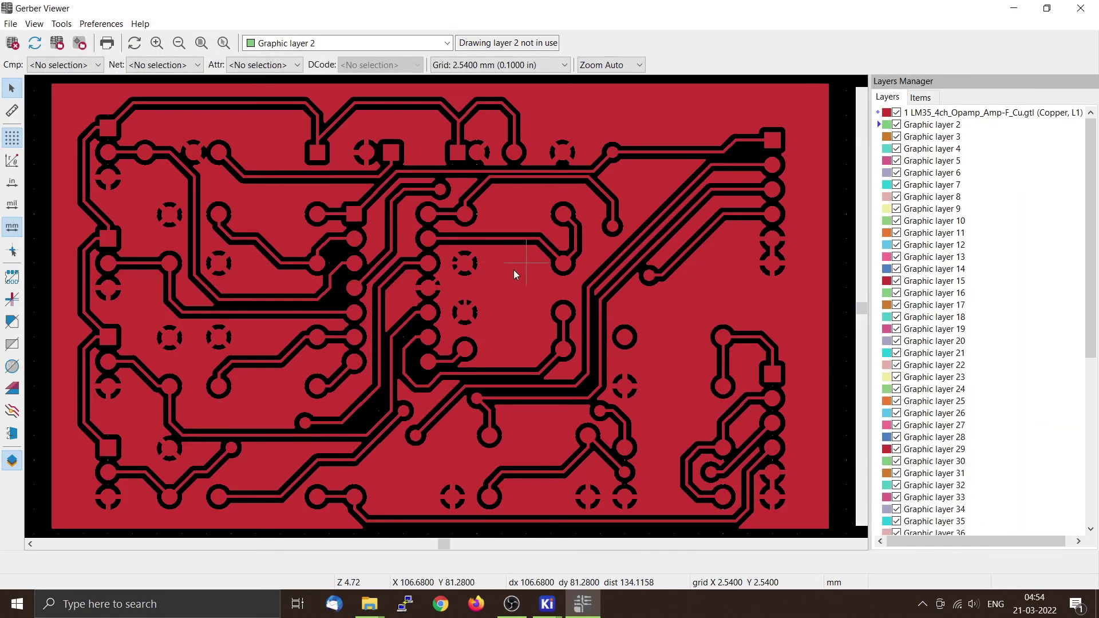